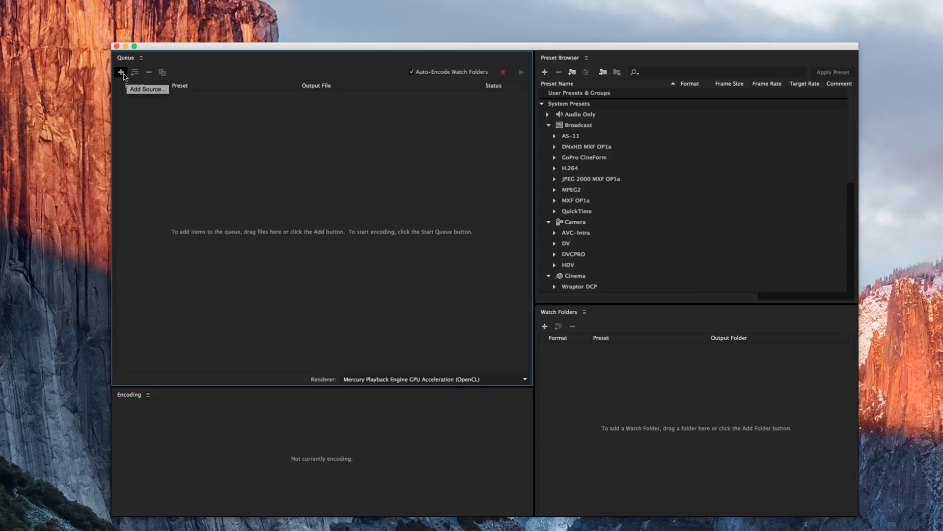
Add P1070289.MOV and P1070290.MOV from Project Footage to the queue
left_click(121, 72)
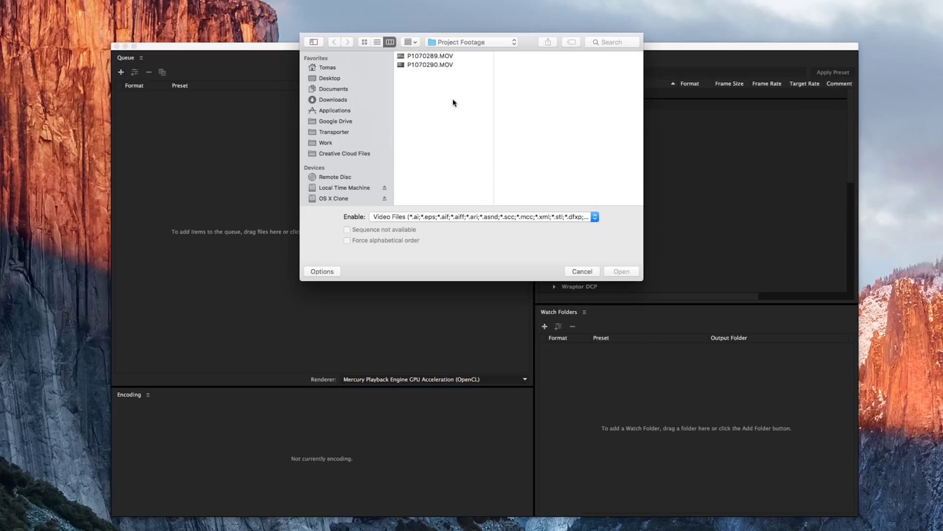
left_click_drag(438, 84, 439, 61)
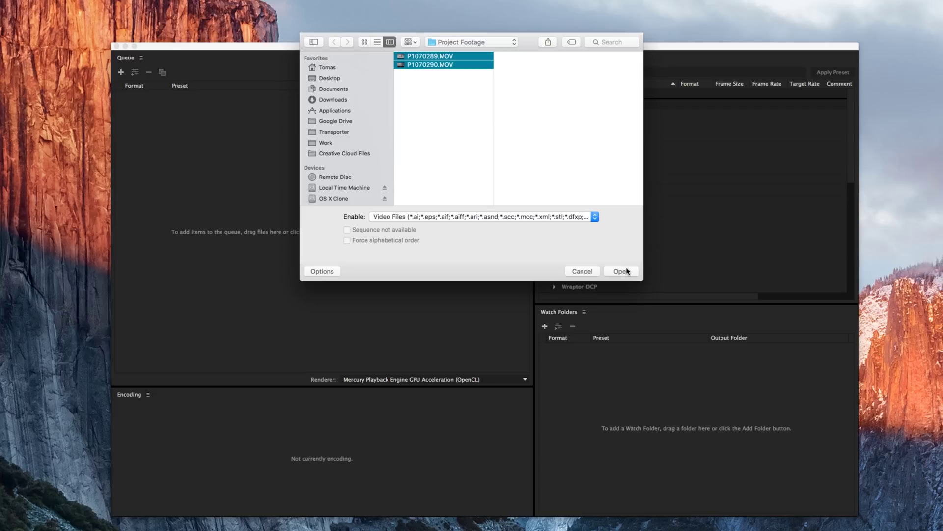
left_click(621, 272)
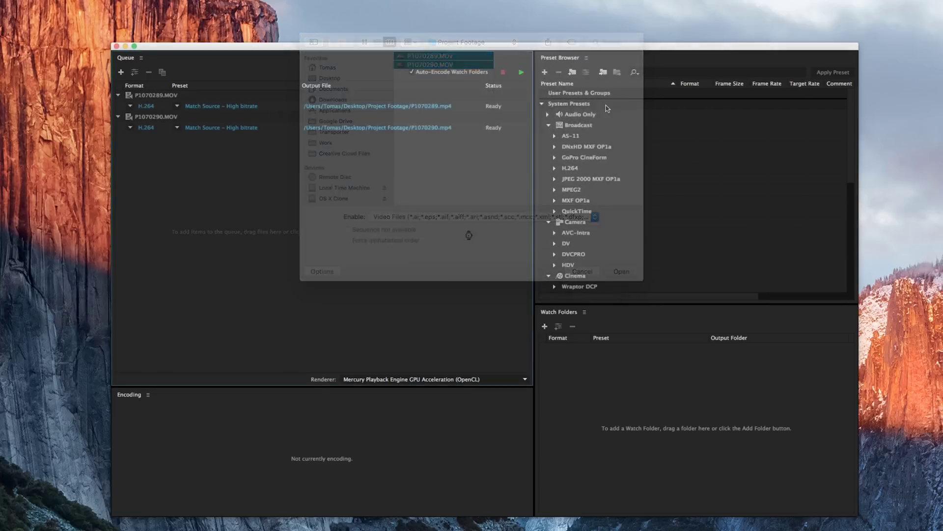
Search presets for 'cine' and apply GoPro CineForm YUV 10-bit to P1070289
left_click(654, 74)
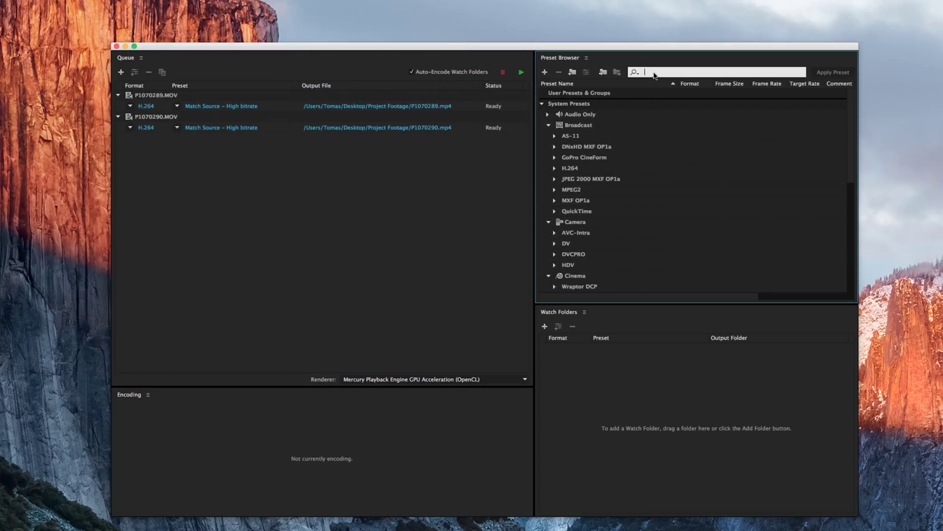
type("cine")
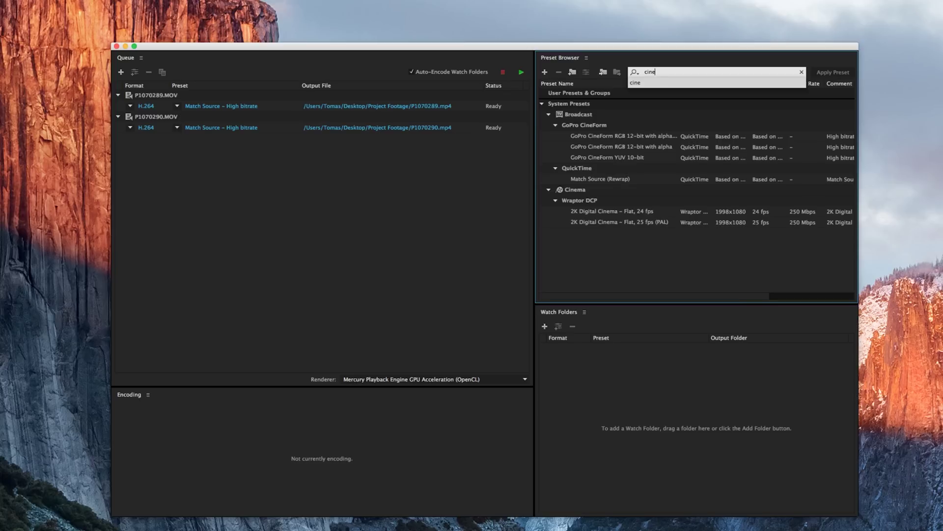
mouse_move(662, 160)
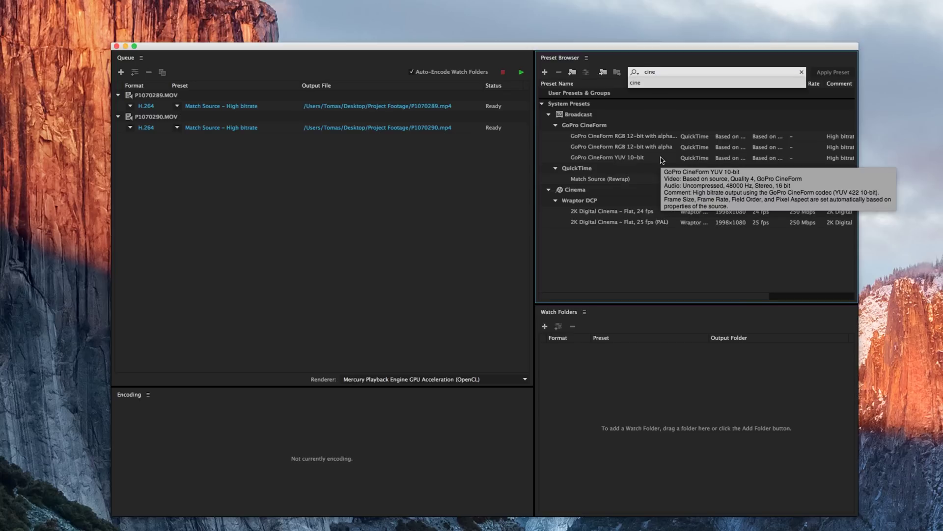
left_click(658, 161)
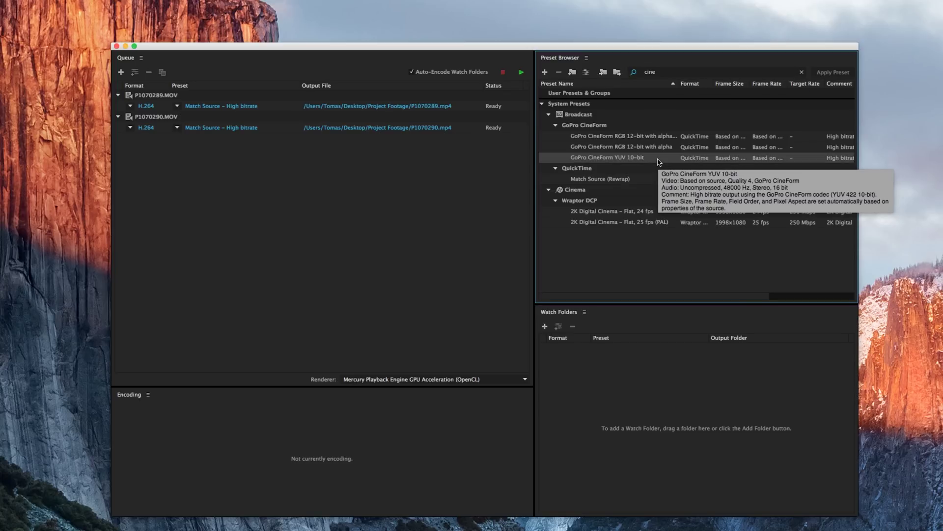
left_click_drag(659, 161, 286, 108)
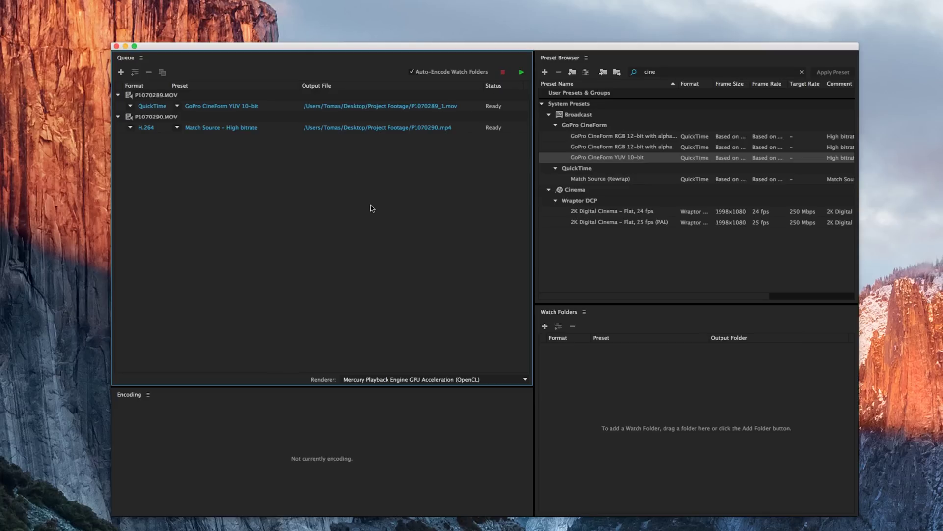
mouse_move(225, 109)
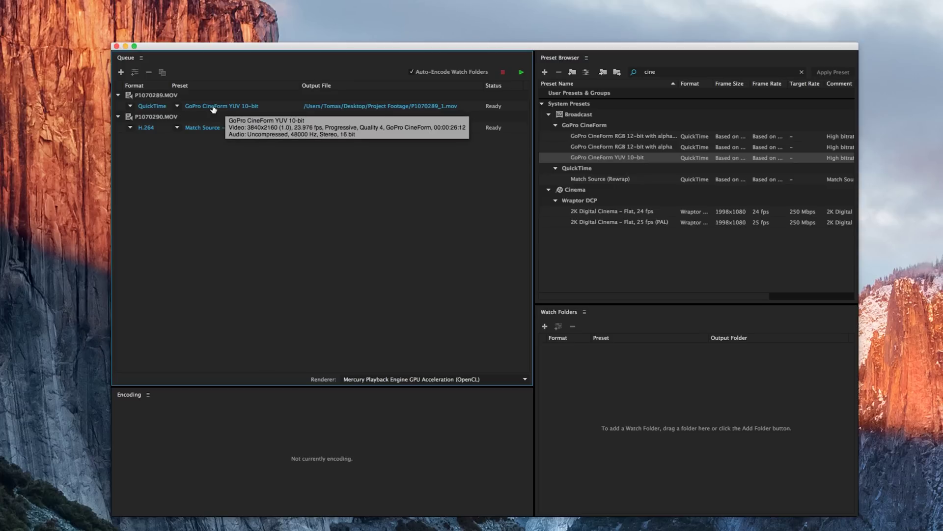
Open Export Settings for the P1070289 job and view its Effects options
right_click(214, 108)
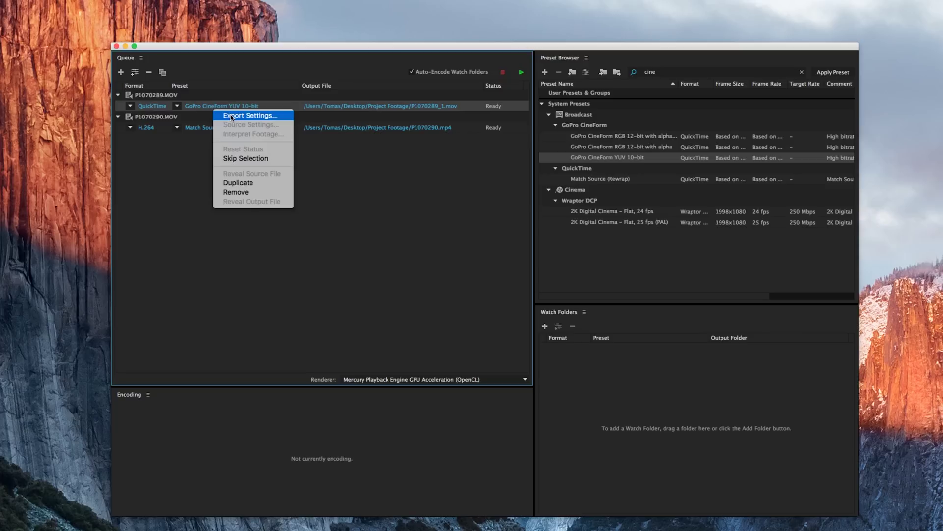
left_click(251, 117)
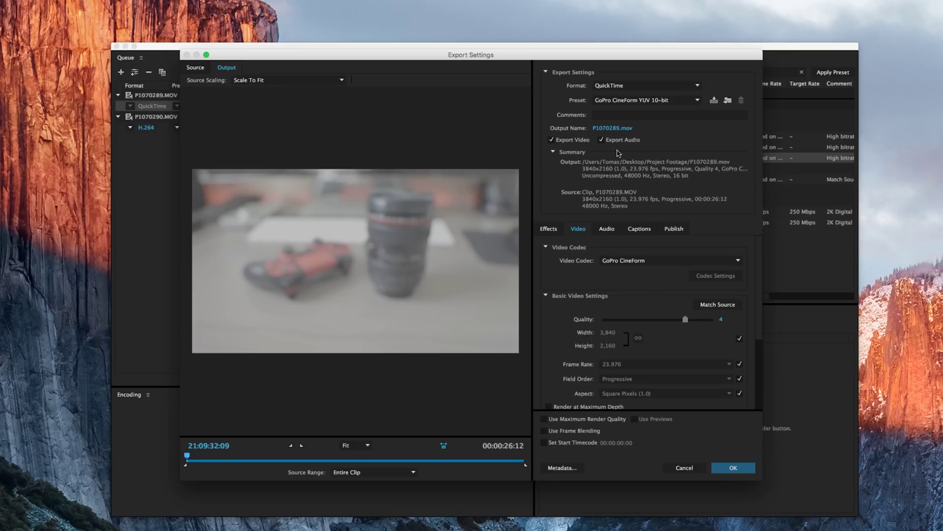
left_click(549, 229)
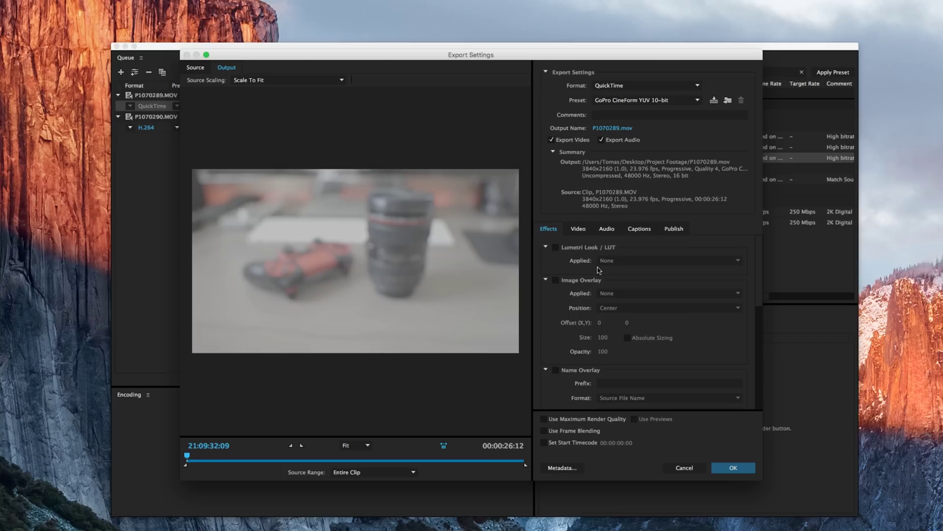
left_click(580, 231)
left_click(606, 230)
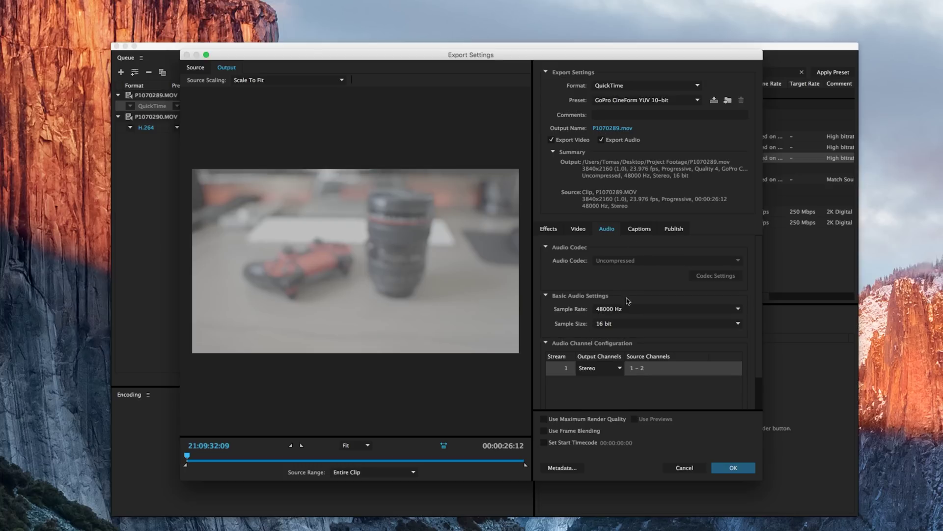
scroll(581, 312, "down", 2)
scroll(581, 315, "up", 2)
left_click(638, 230)
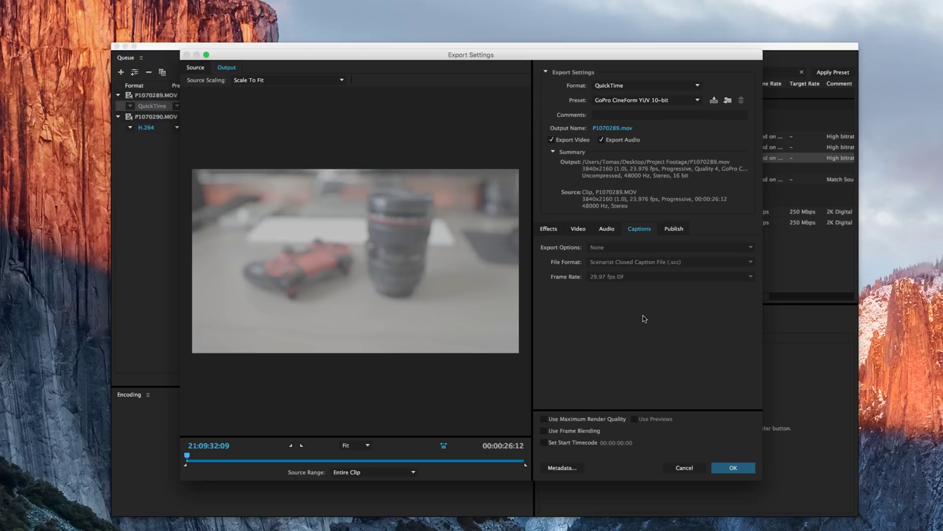
left_click(674, 230)
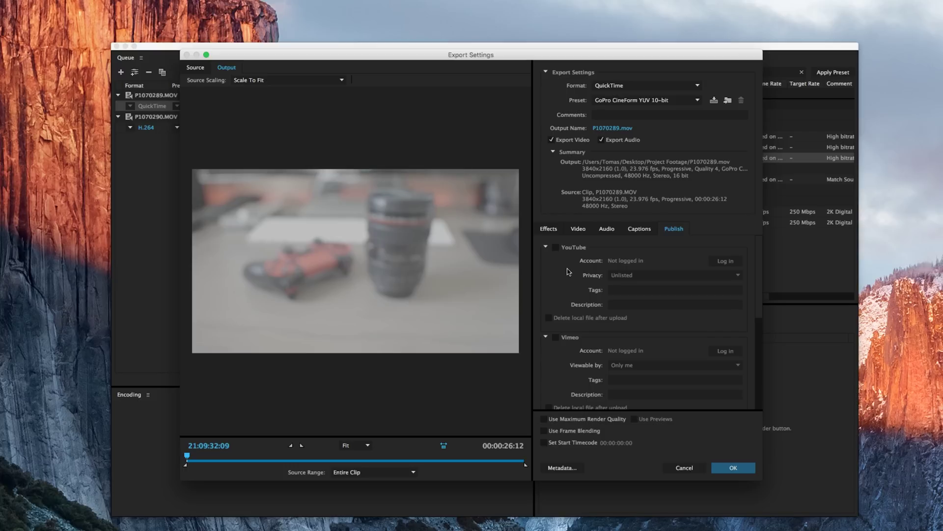
left_click(579, 229)
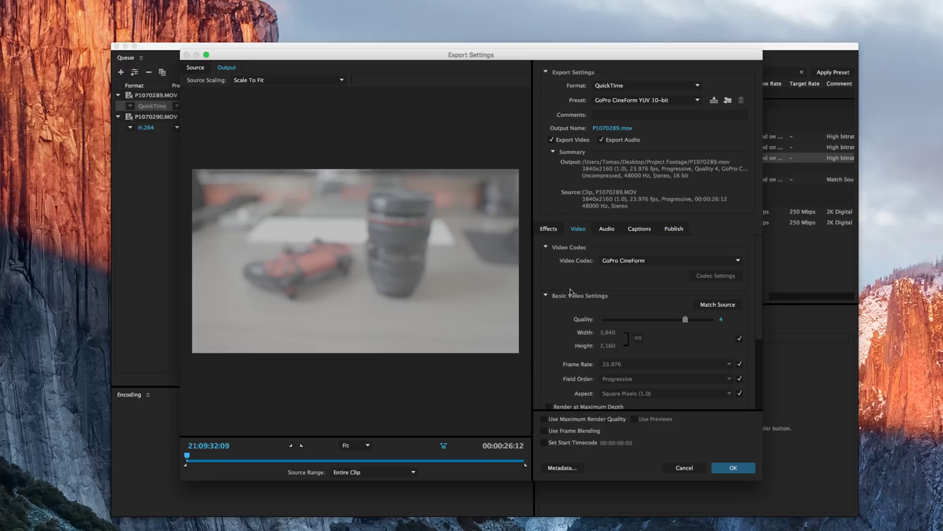
Raise quality to 5 and set the frame size to 1920x1080
scroll(571, 292, "down", 3)
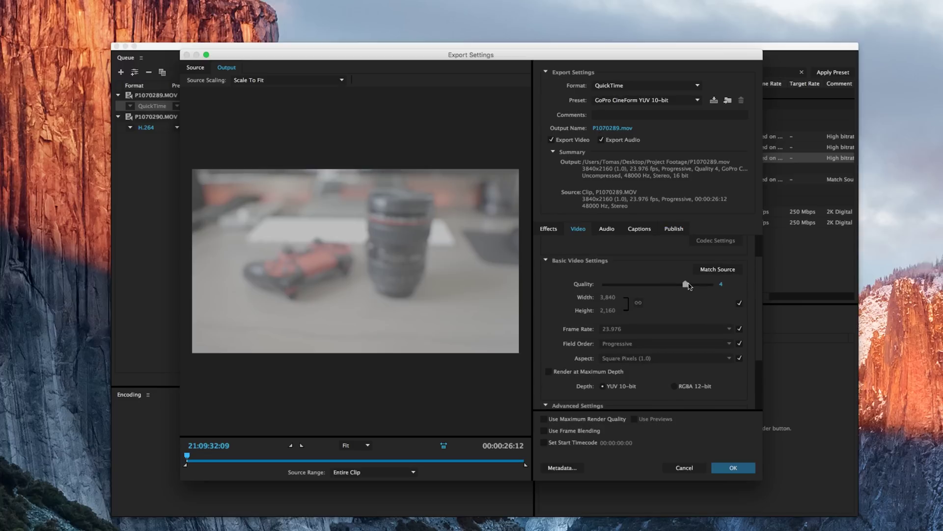
left_click_drag(686, 285, 714, 285)
left_click(740, 304)
left_click(609, 297)
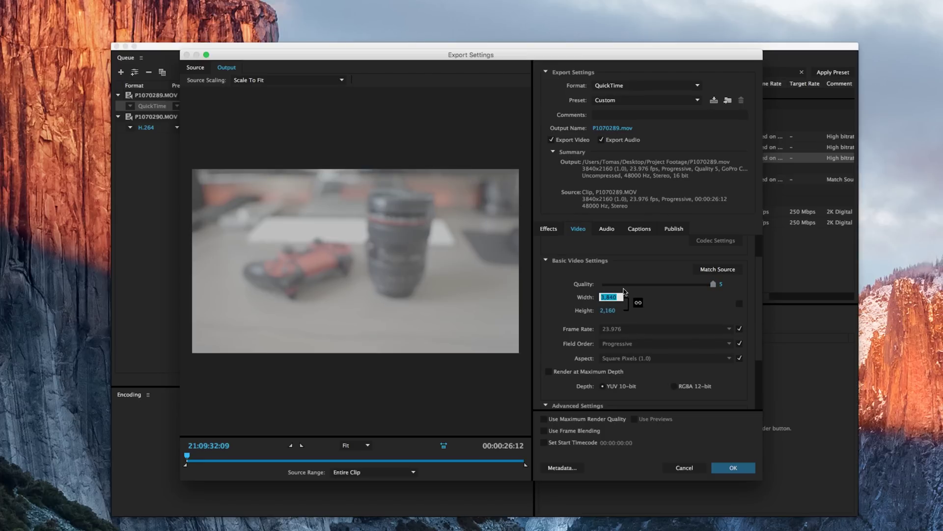
type("1920")
key("Return")
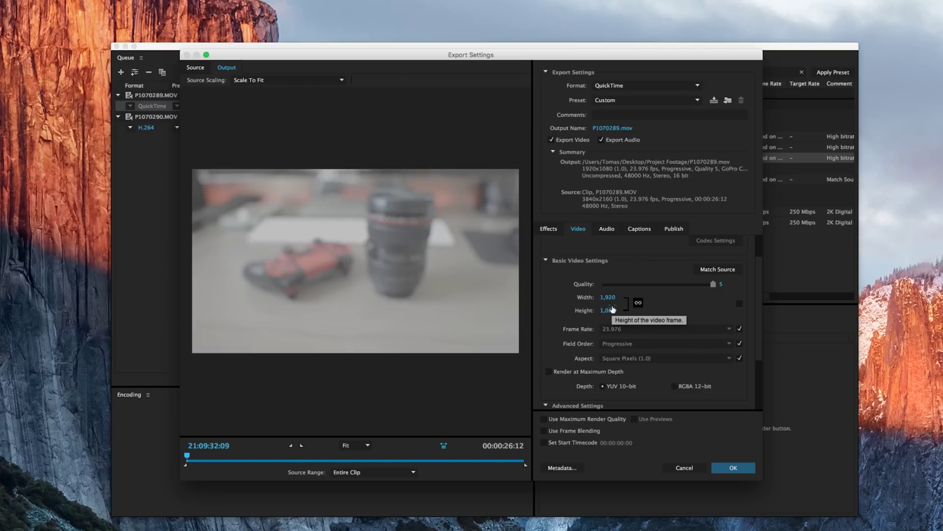
Enable Render at Maximum Depth, Use Maximum Render Quality and Use Frame Blending
scroll(599, 303, "up", 2)
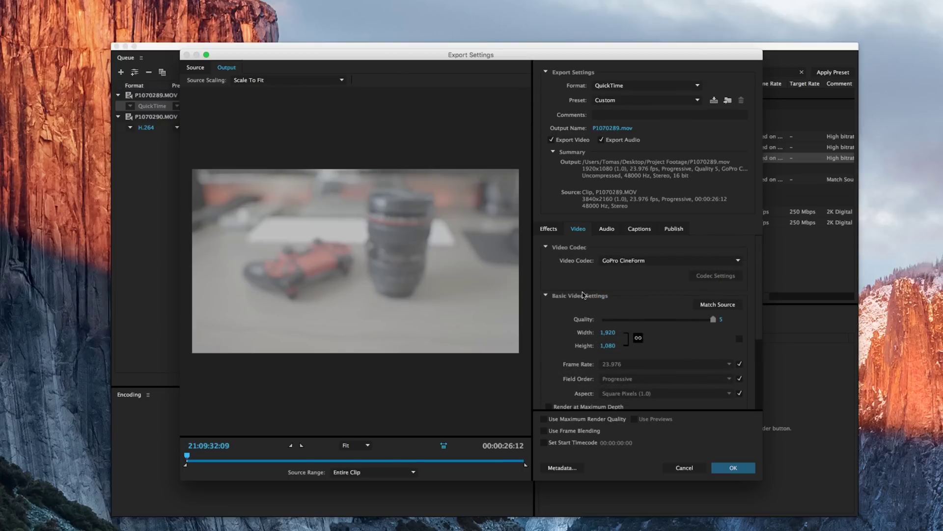
scroll(583, 294, "down", 5)
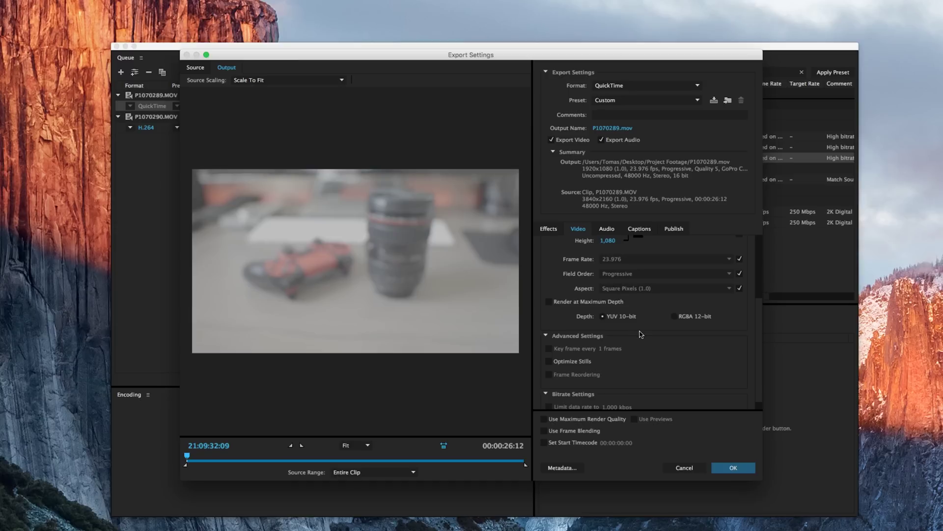
left_click(549, 301)
scroll(591, 375, "down", 1)
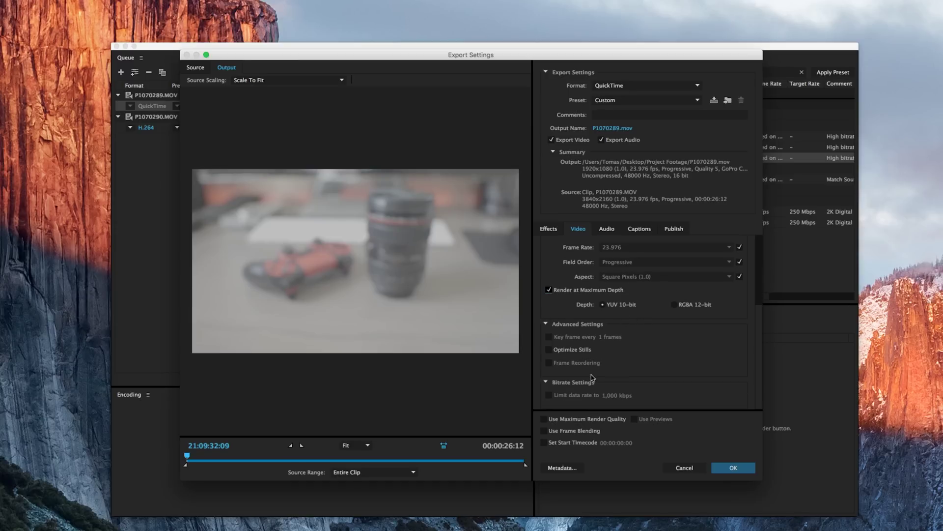
left_click(544, 419)
left_click(544, 431)
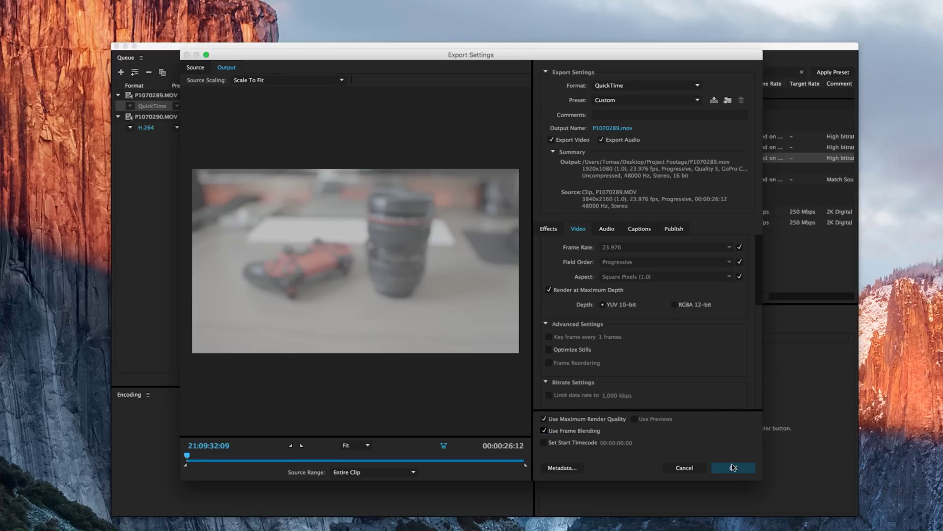
Save the settings as preset 'CineForm YUV 10-bit (1920X1080)' and close Export Settings
left_click(714, 100)
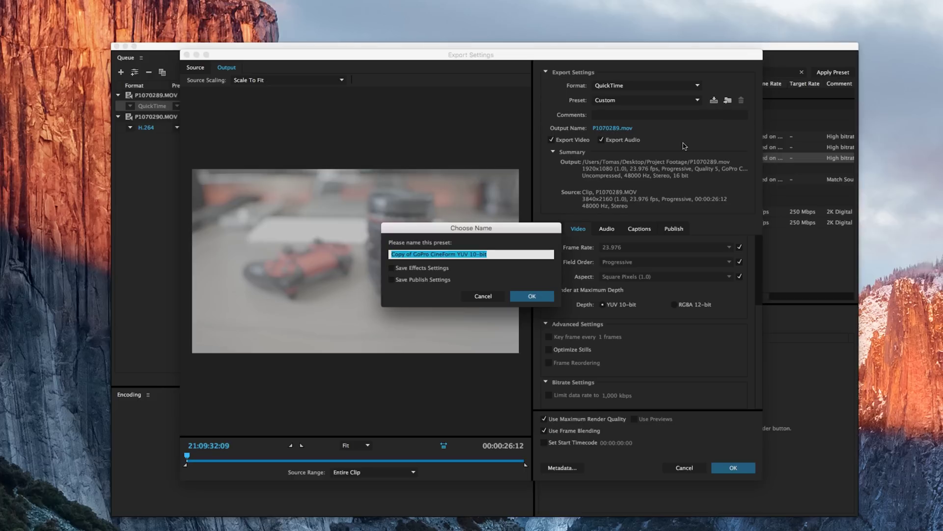
type("CineForm YUV 10-bit (1")
type("9")
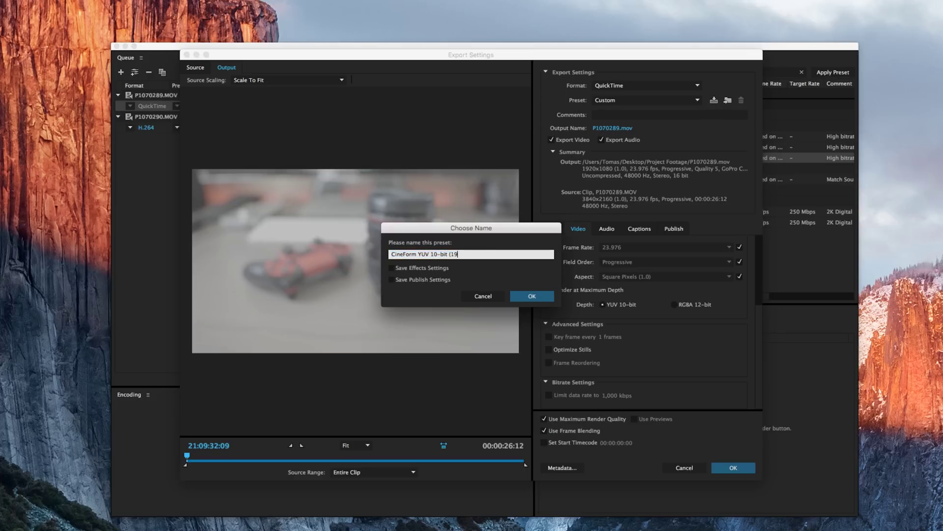
type("20X1080)")
left_click(533, 298)
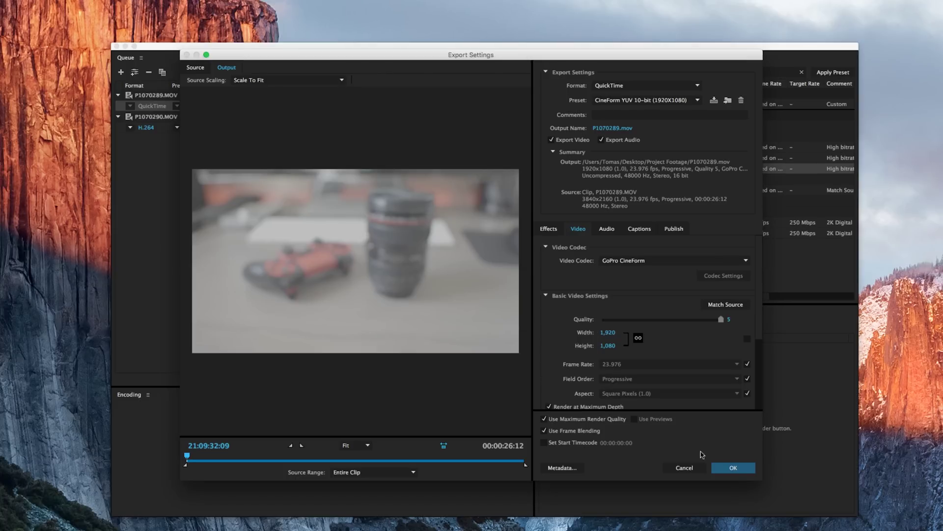
left_click(732, 467)
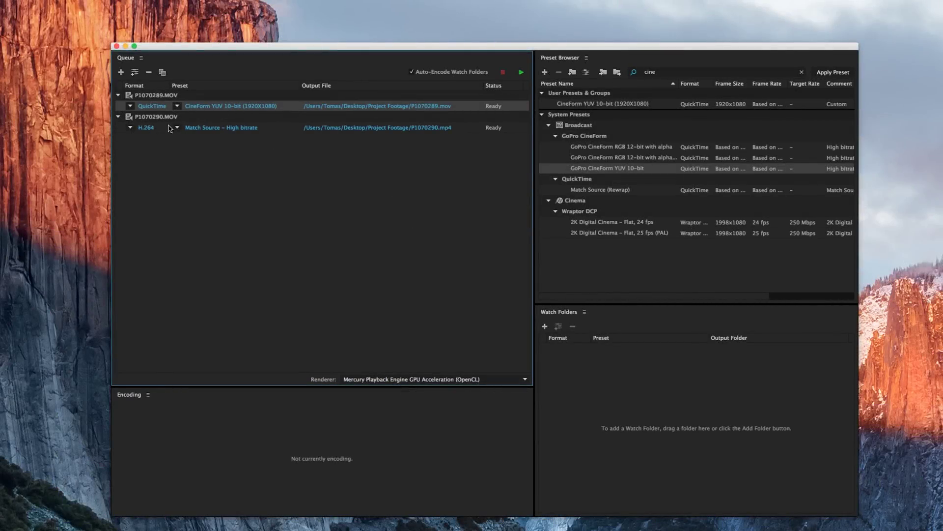
Replace P1070290's H.264 output with the CineForm YUV 10-bit (1920X1080) preset and start the queue
left_click(802, 72)
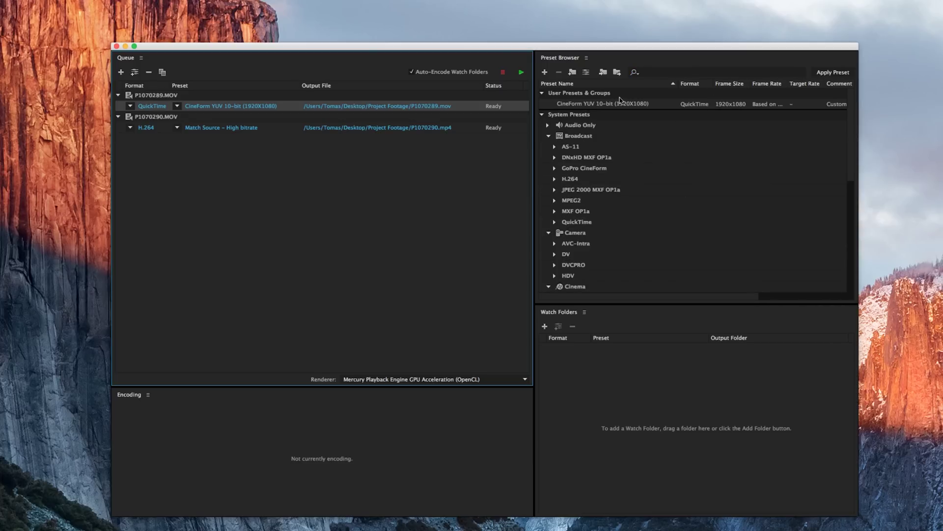
mouse_move(778, 107)
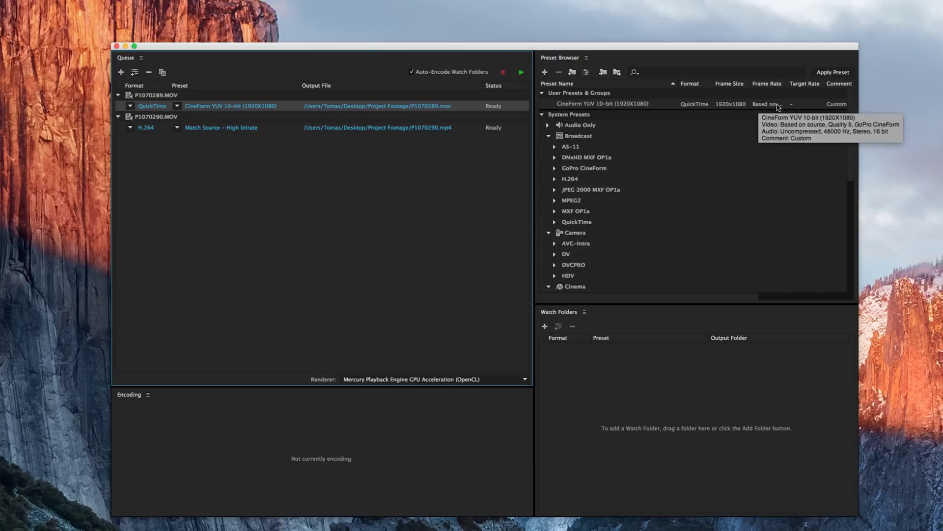
left_click_drag(615, 107, 231, 134)
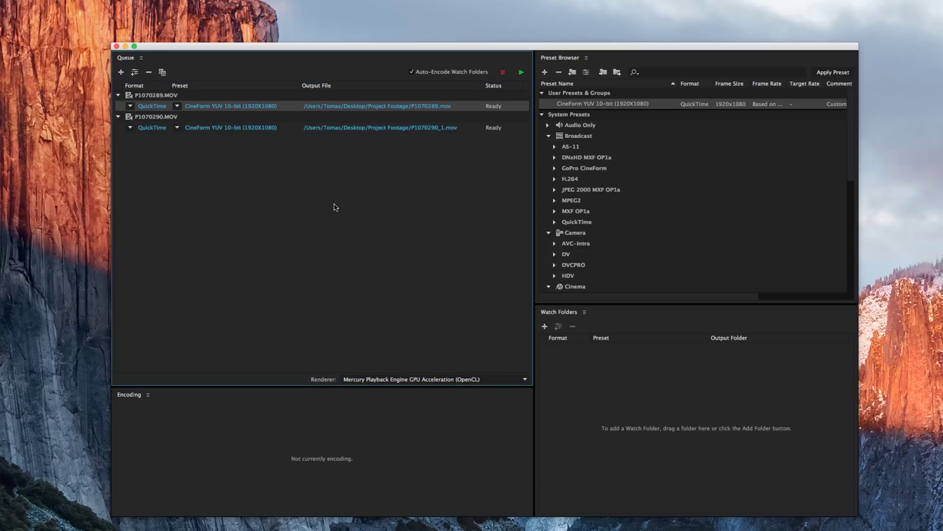
key("super+z")
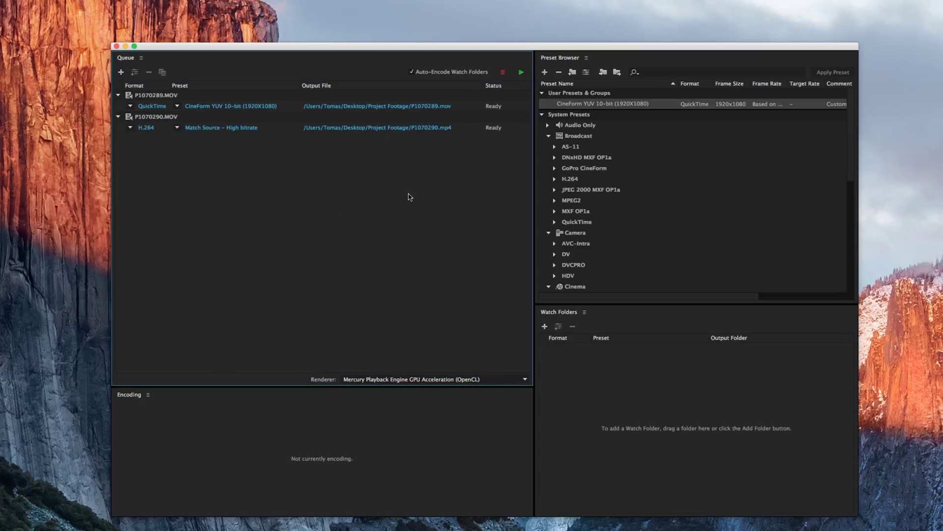
left_click_drag(657, 104, 282, 134)
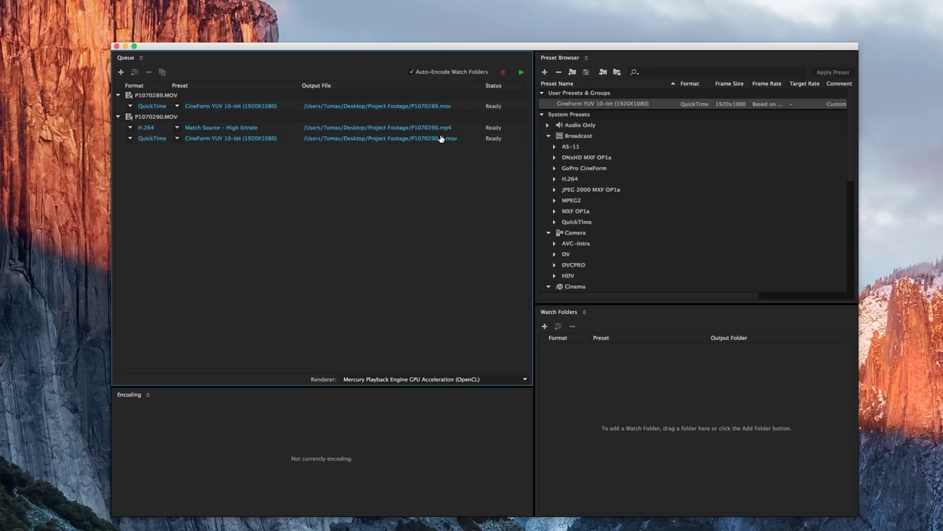
left_click_drag(282, 142, 200, 127)
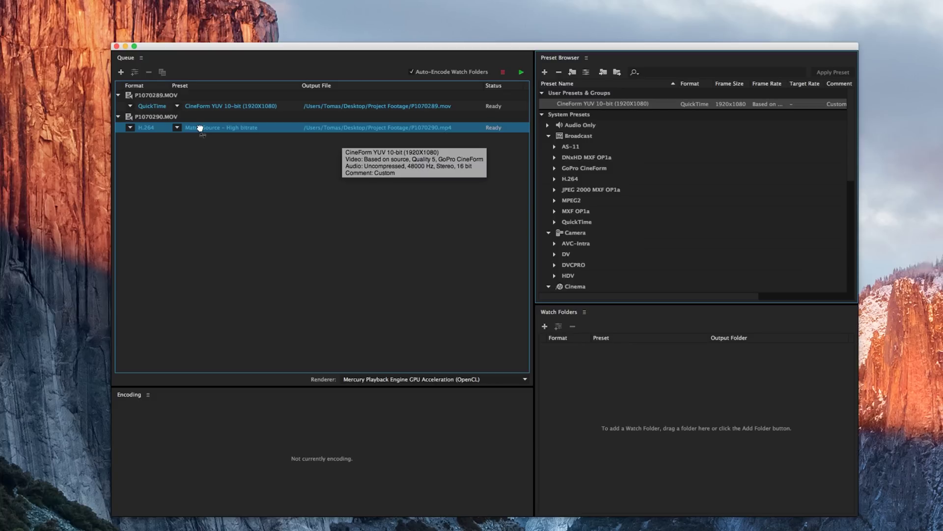
mouse_move(200, 128)
left_mouse_down()
mouse_move(210, 128)
mouse_move(197, 128)
left_mouse_up()
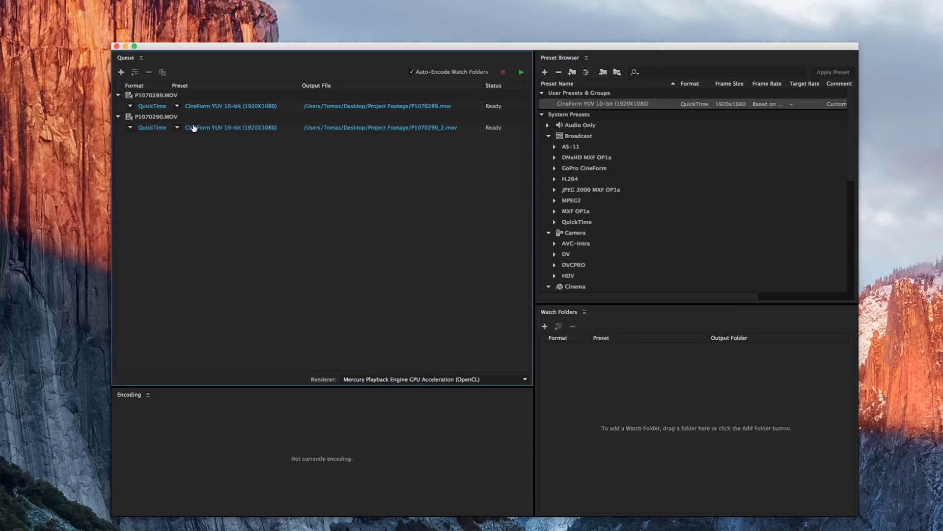
left_click(521, 72)
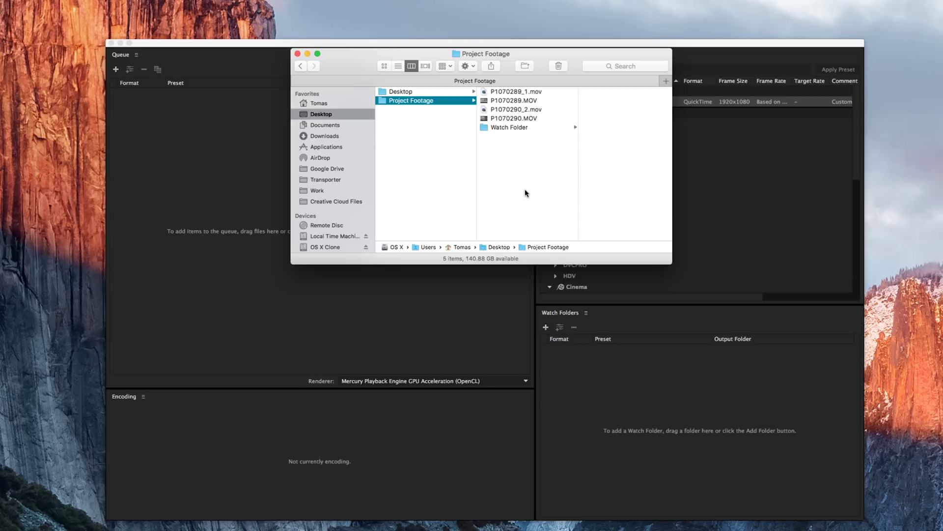
Compare P1070290_2.mov (1920×1080) with the original P1070290.MOV (3840×2160) in Finder's preview
left_click(515, 110)
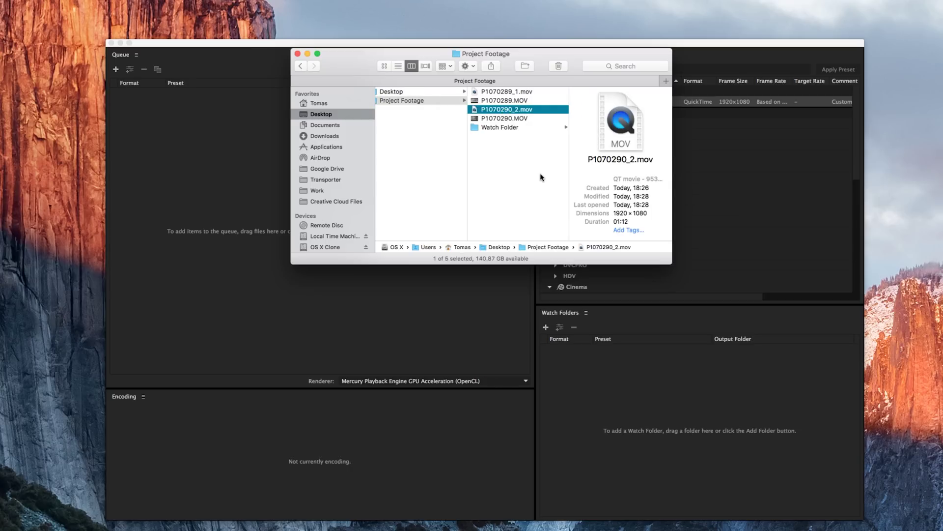
left_click(513, 118)
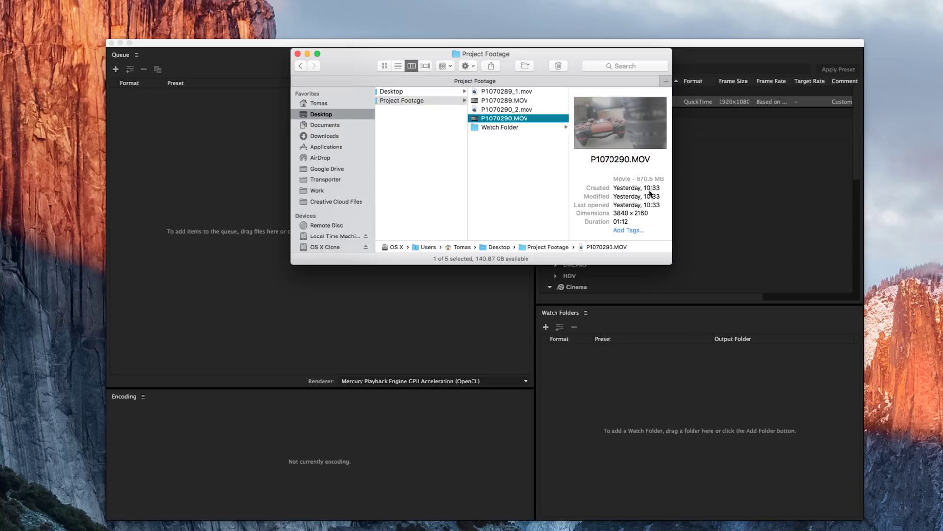
left_click(515, 110)
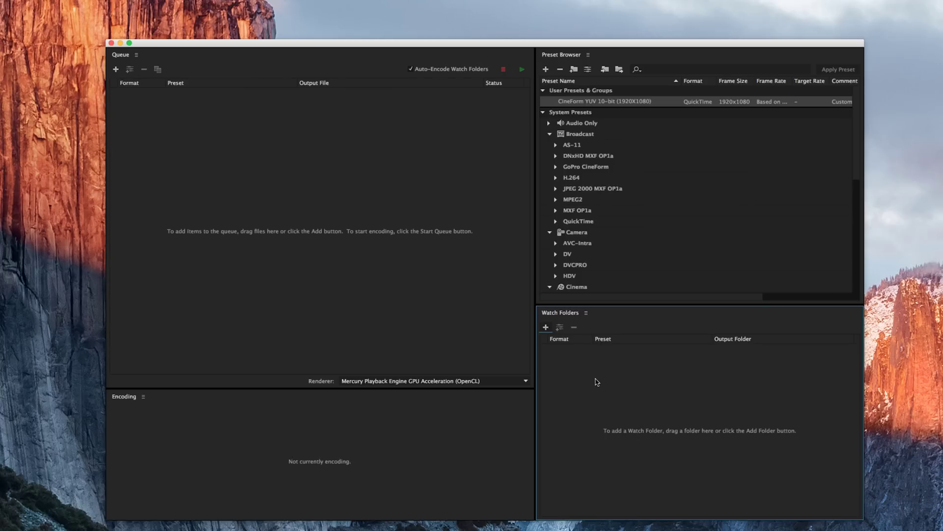
Add Project Footage/Watch Folder as a watch folder using the CineForm YUV 10-bit (1920X1080) preset
left_click(547, 327)
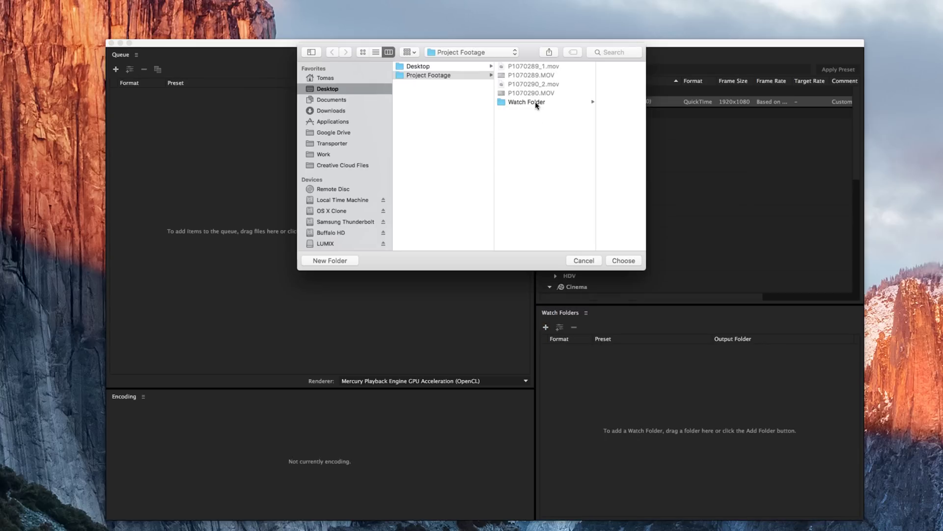
left_click(536, 103)
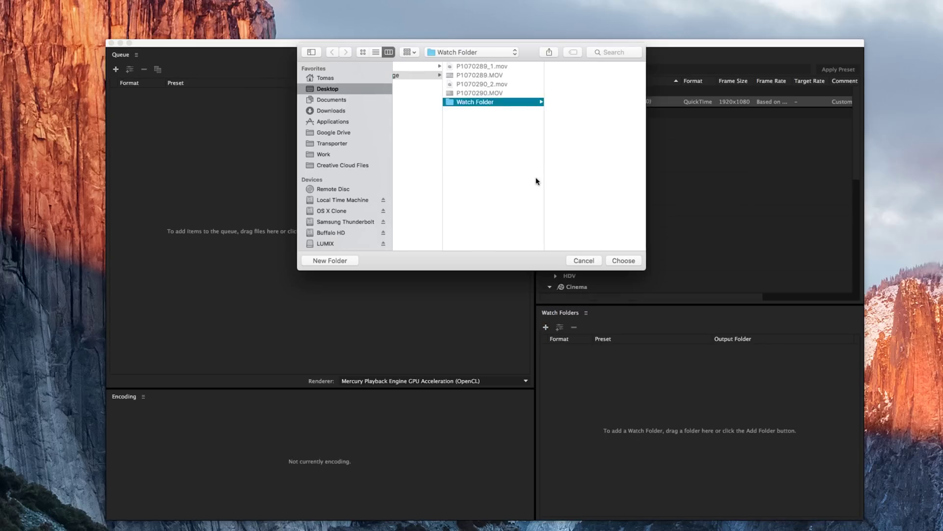
left_click(413, 75)
left_click(522, 103)
left_click(624, 260)
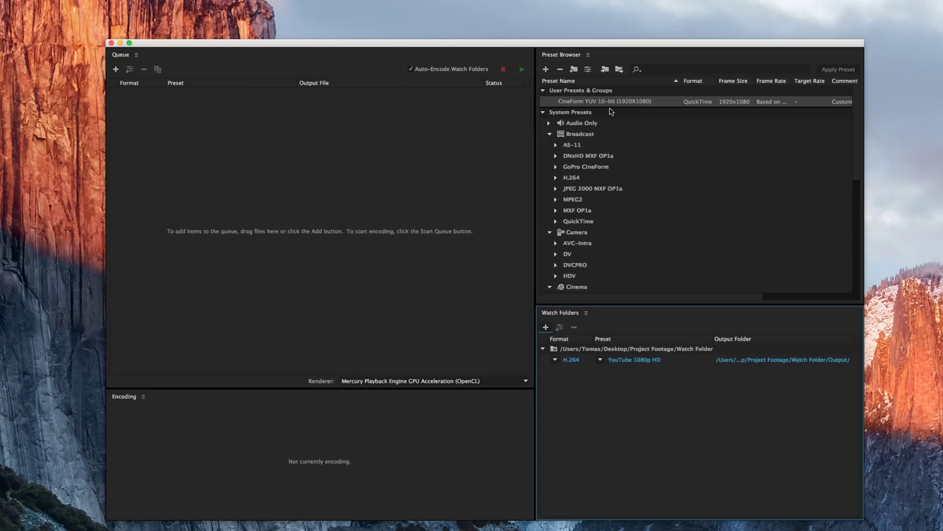
left_click_drag(634, 104, 668, 373)
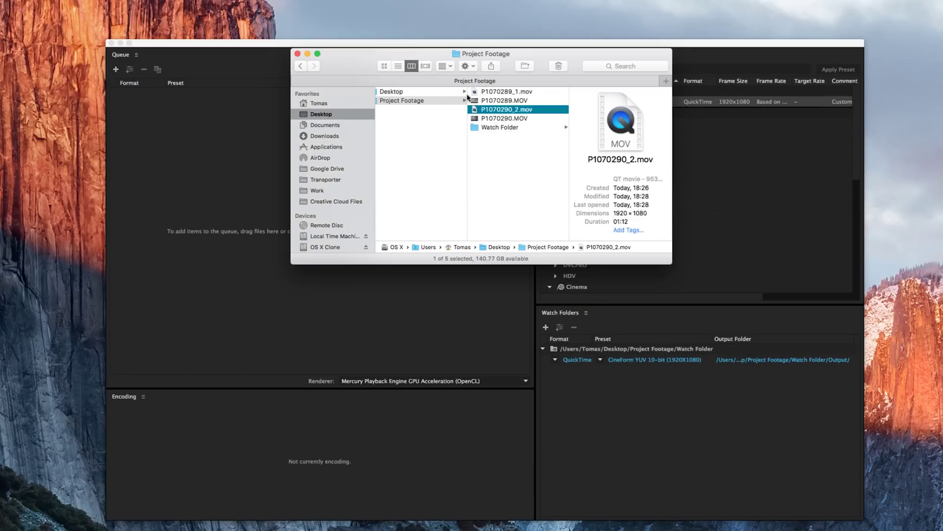
Move P1070290.MOV into Watch Folder and return to Media Encoder to watch it encode
left_click(511, 199)
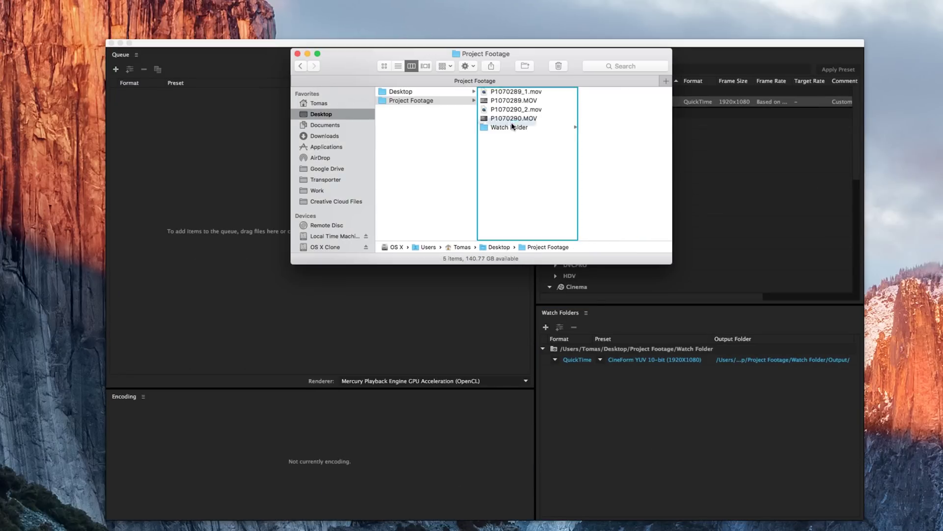
left_click_drag(512, 127, 603, 132)
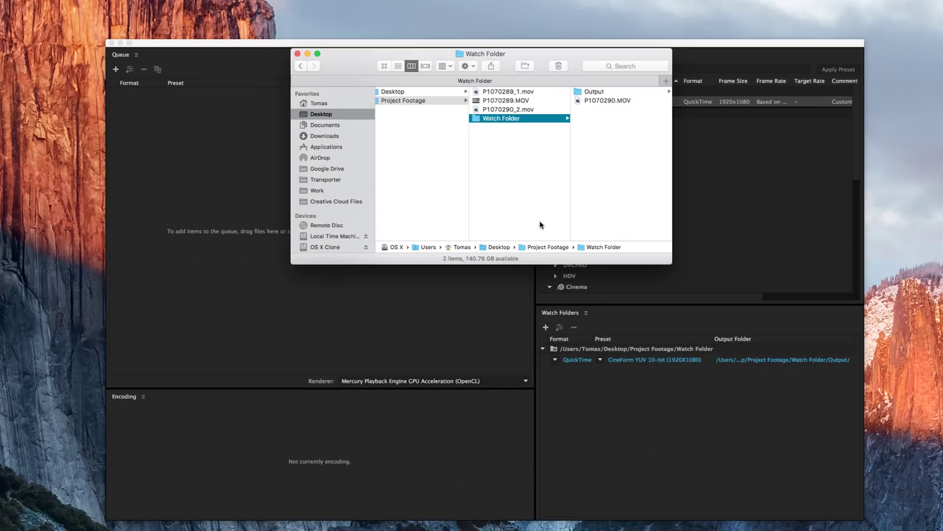
left_click(467, 326)
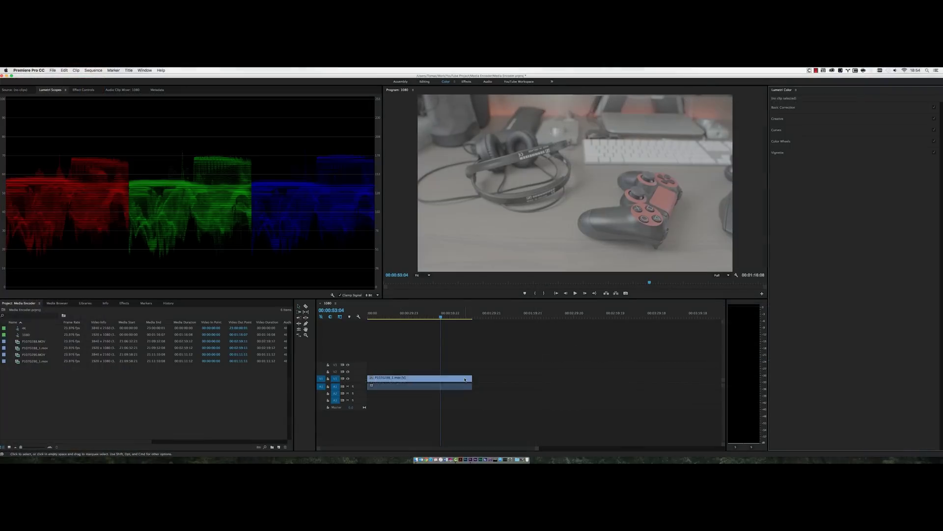
Load the LOG .cube file as the clip's input LUT, then raise exposure to 0.1 and contrast to 11.6
left_click(418, 377)
left_click(826, 116)
left_click(806, 124)
left_click(471, 143)
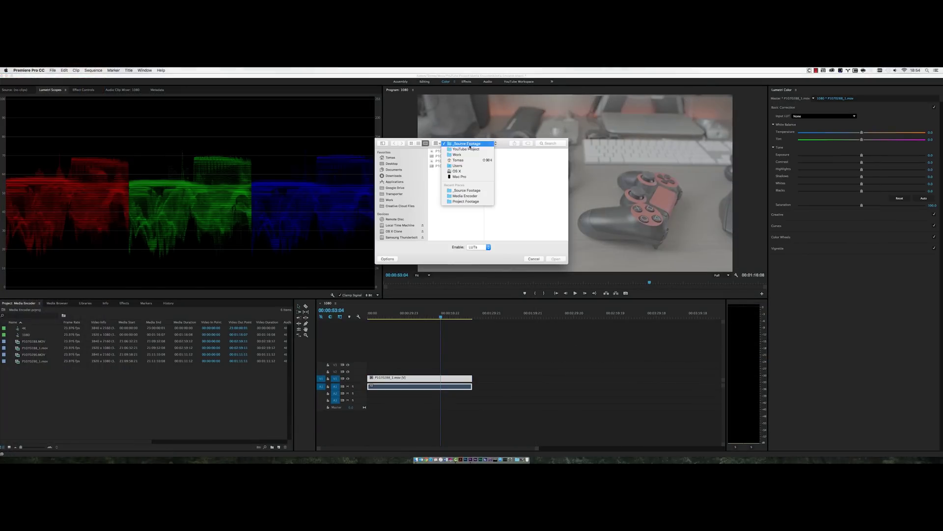
left_click(472, 156)
left_click(455, 166)
left_click(467, 181)
left_click(528, 165)
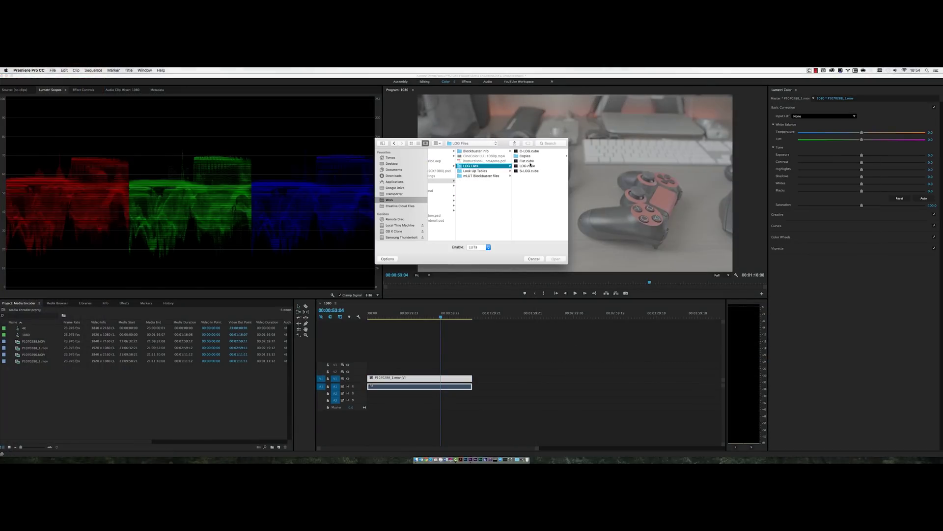
double_click(536, 166)
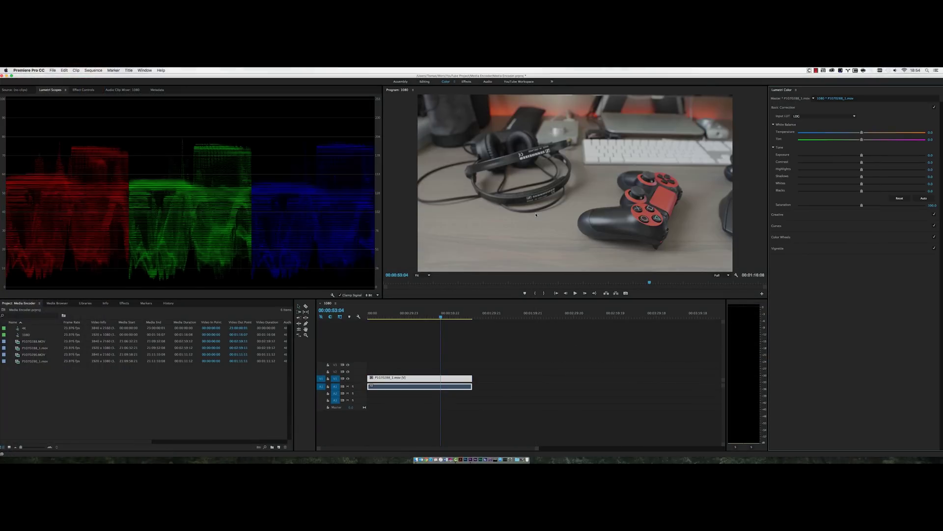
left_click(864, 156)
left_click_drag(862, 162, 856, 194)
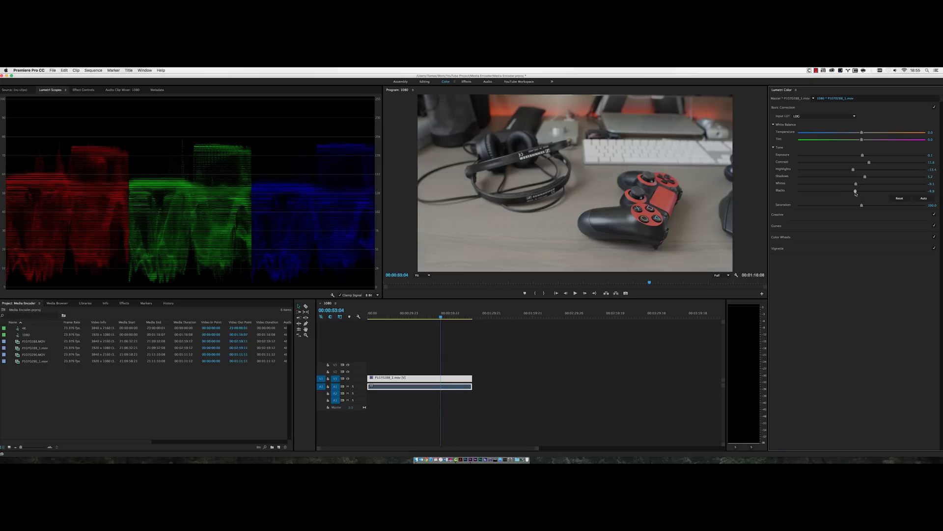
Apply the Black Mamba look from the mLUT Blockbuster folder as the creative look
left_click(836, 214)
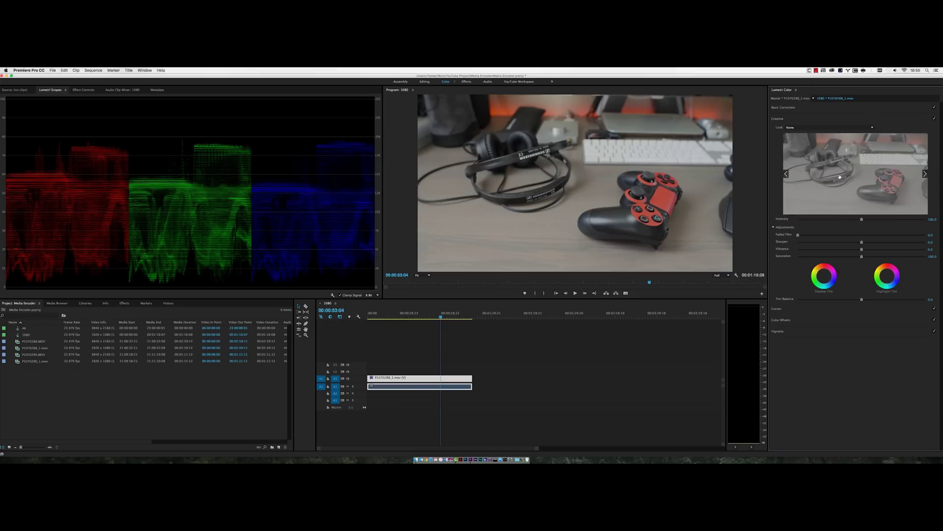
left_click(810, 127)
left_click(809, 143)
left_click(469, 144)
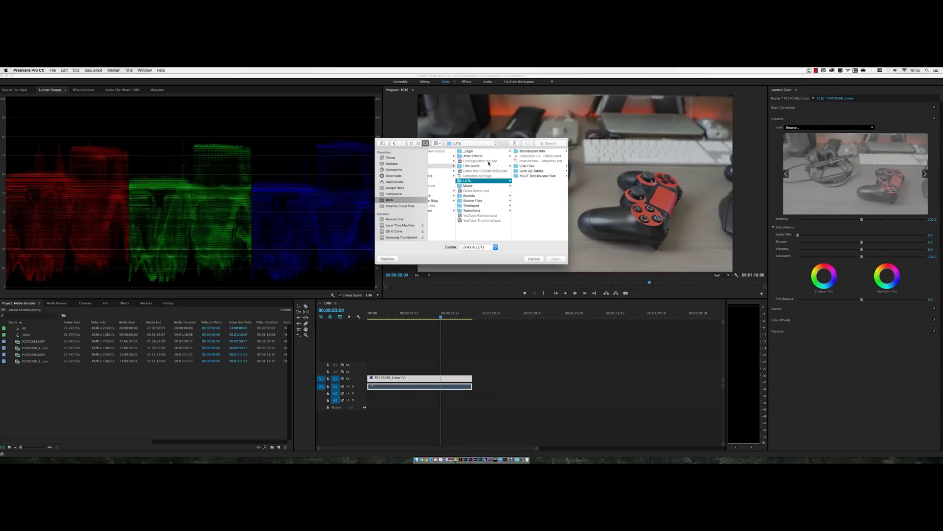
left_click(475, 177)
left_click(482, 161)
double_click(478, 162)
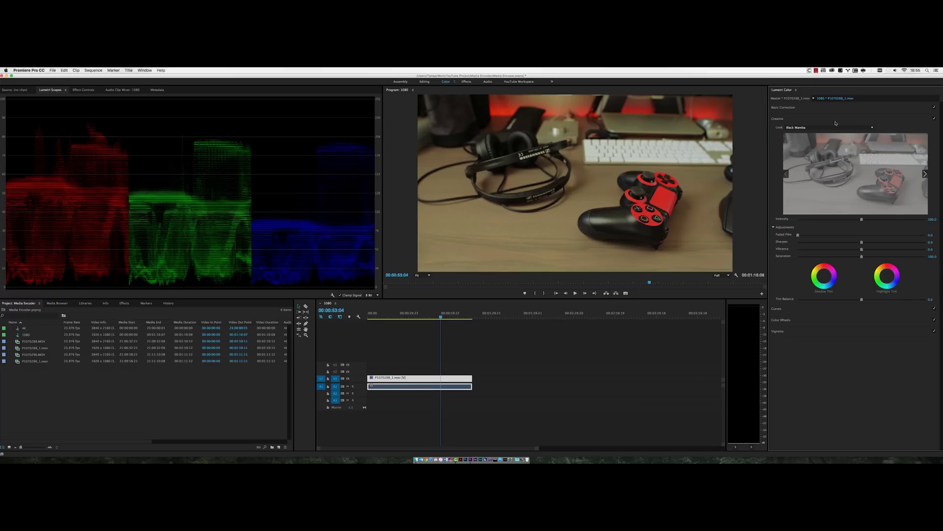
Swap in the Lucky Fool look, with Sharpen at 17.2 and Intensity at 69.4
left_click(830, 128)
left_click(810, 143)
scroll(457, 207, "down", 3)
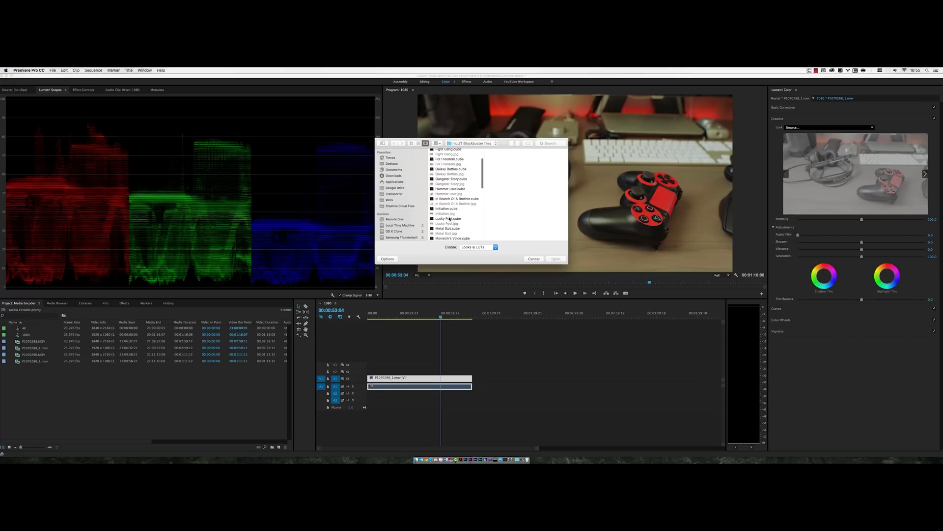
double_click(448, 222)
mouse_move(863, 242)
left_mouse_down()
mouse_move(873, 242)
mouse_move(868, 257)
left_mouse_up()
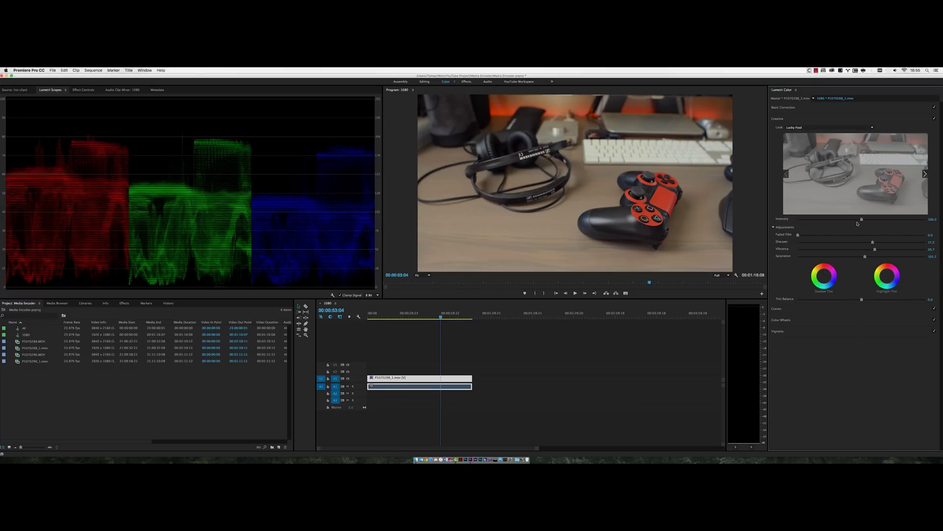
left_click_drag(861, 219, 842, 221)
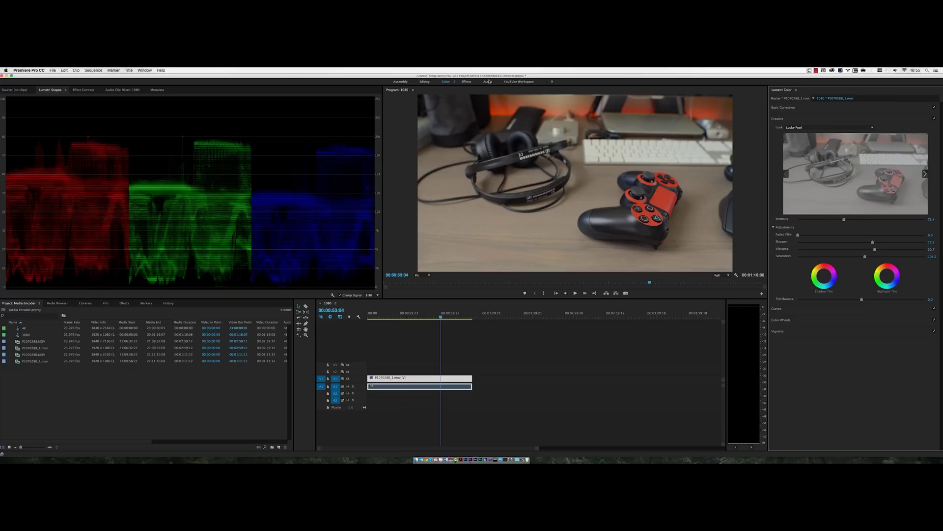
left_click(425, 82)
Add P1070288.MOV to the start of the empty 4K sequence
left_click(349, 303)
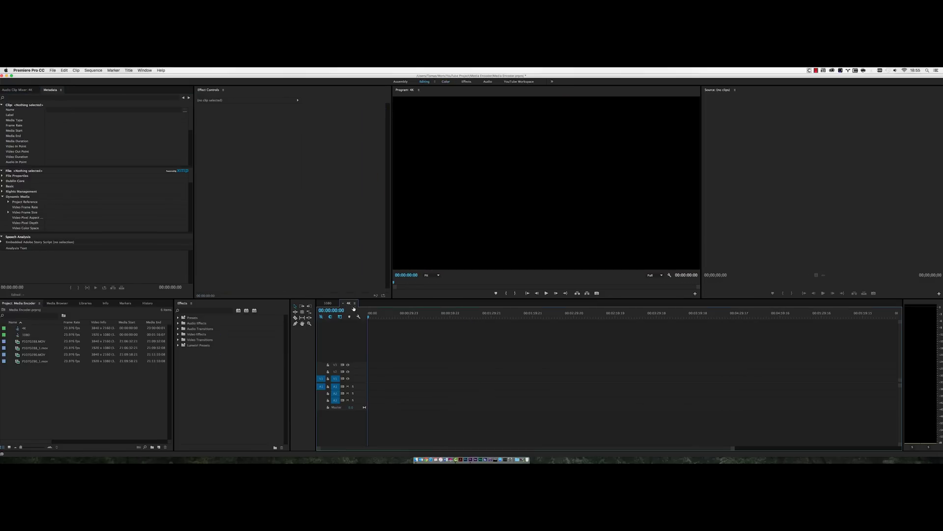
left_click(47, 334)
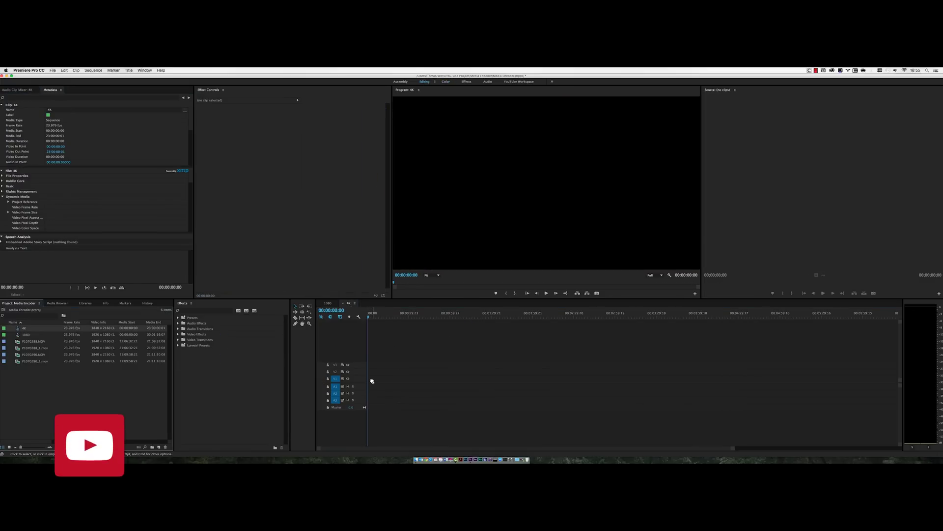
left_click(27, 335)
left_click_drag(28, 341, 368, 381)
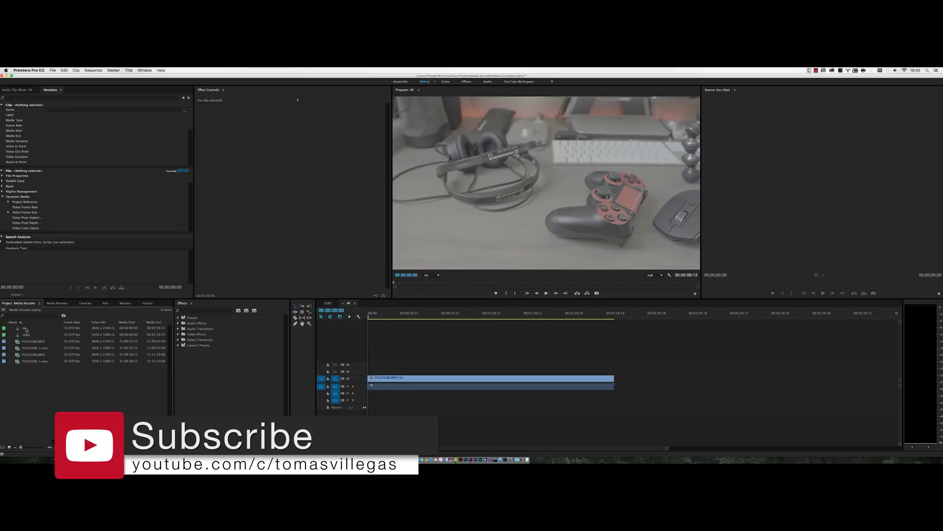
Copy the graded 1080 clip and paste its Lumetri Color grade onto the 4K clip
left_click(328, 304)
mouse_move(373, 378)
left_mouse_down()
mouse_move(460, 378)
mouse_move(371, 378)
left_mouse_up()
left_click(373, 349)
key("Home")
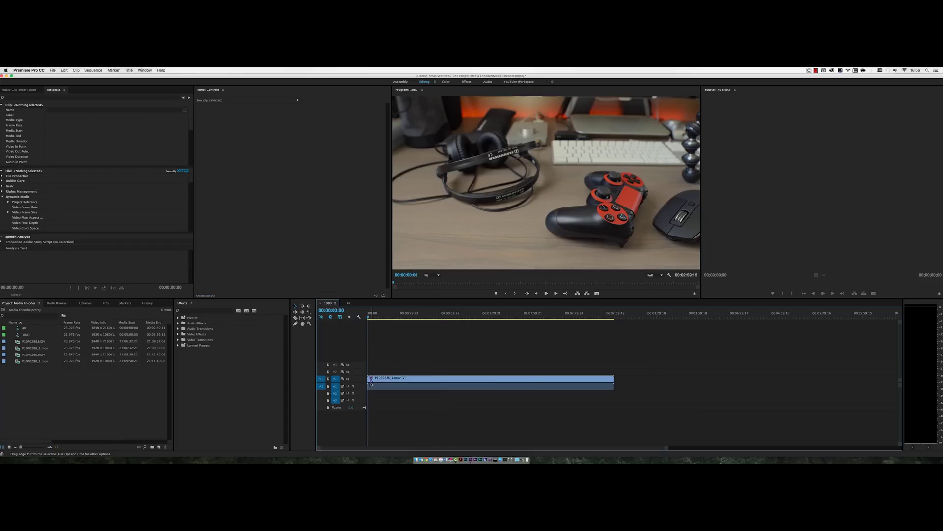
left_click(393, 378)
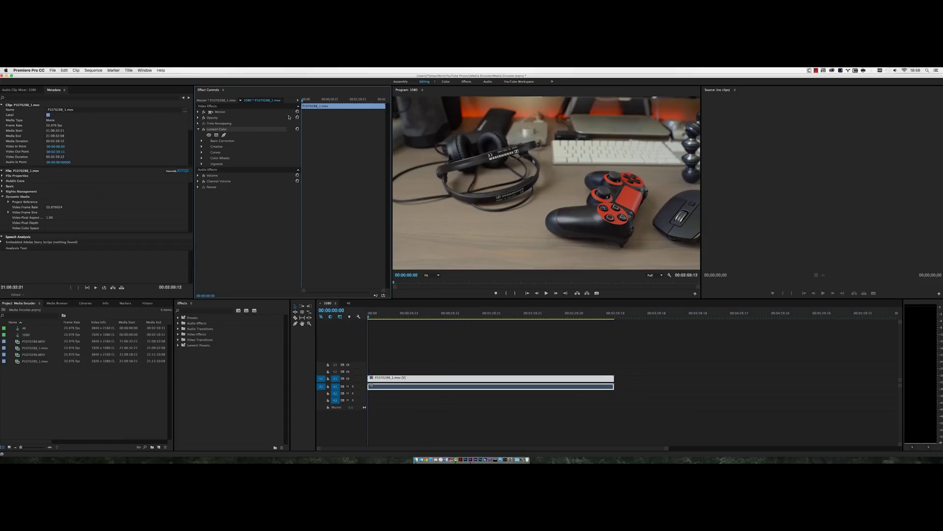
left_click(348, 303)
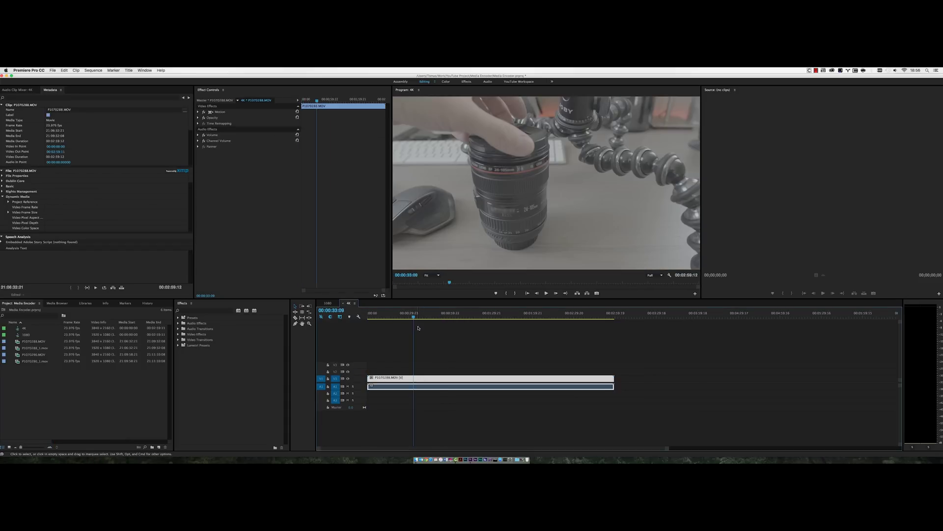
key("super+v")
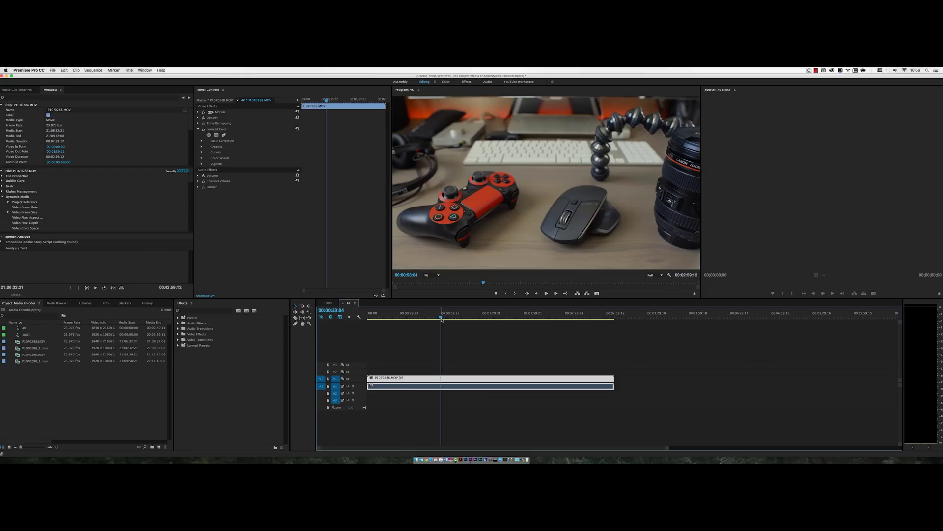